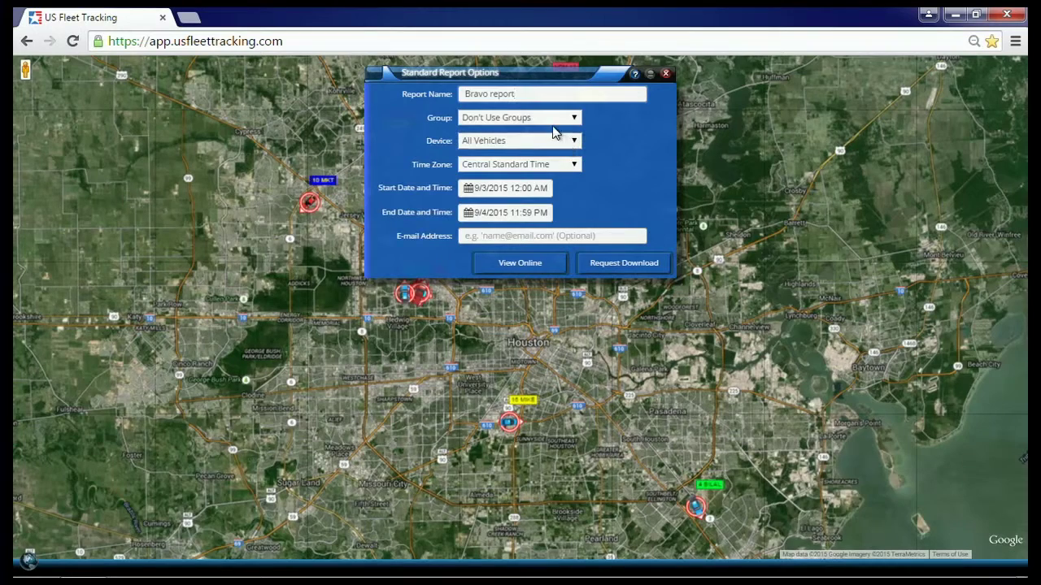
{"action": "left_click", "coordinate": [551, 122]}
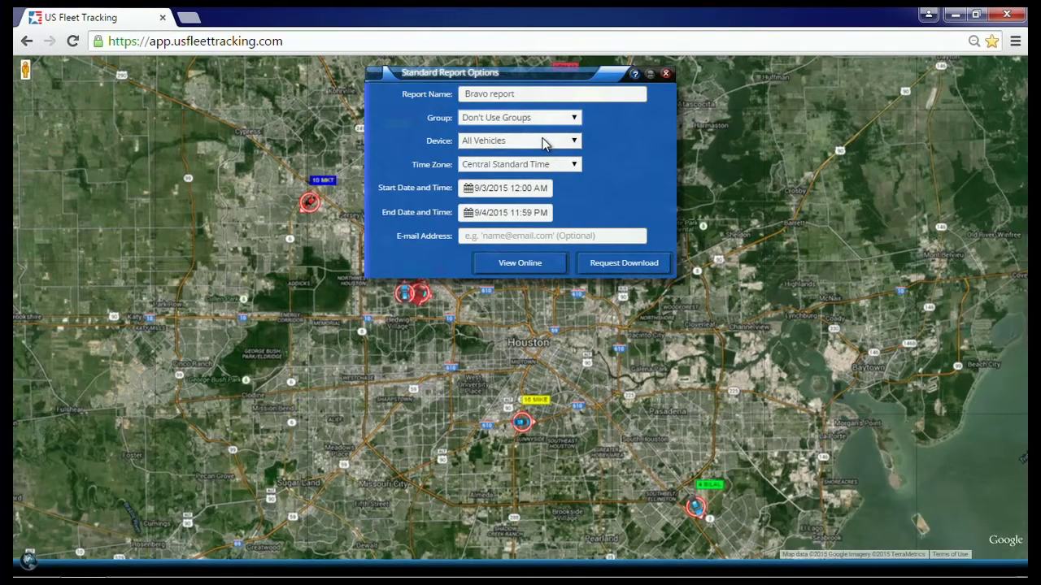
{"action": "left_click", "coordinate": [543, 142]}
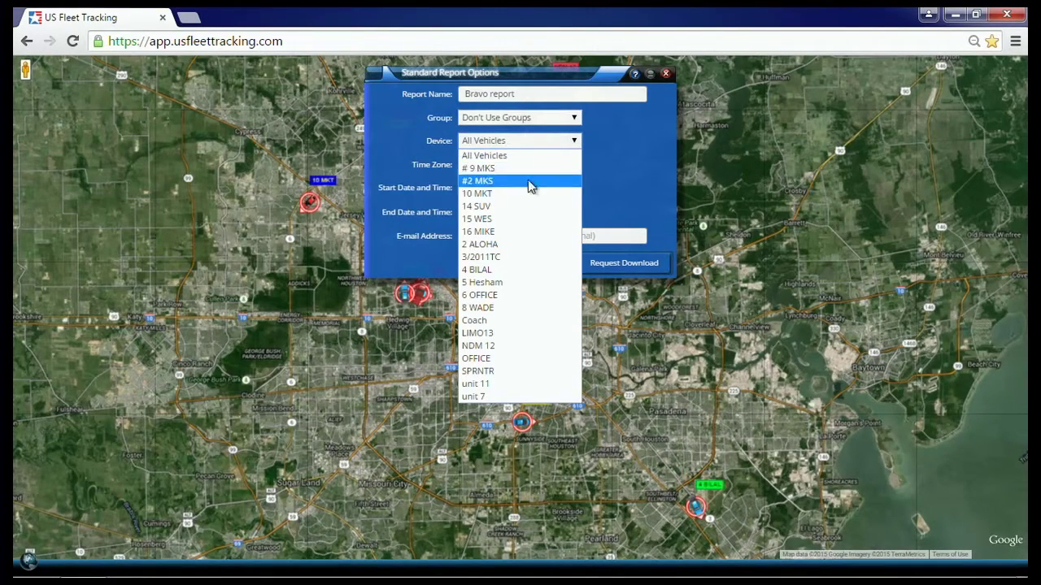
{"action": "left_click", "coordinate": [521, 245]}
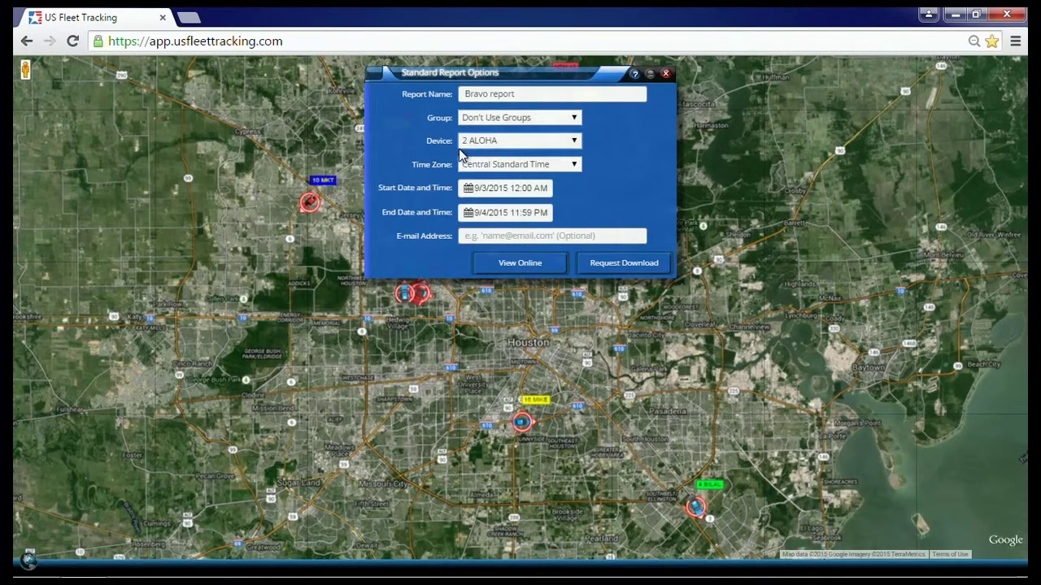
{"action": "left_click", "coordinate": [526, 167]}
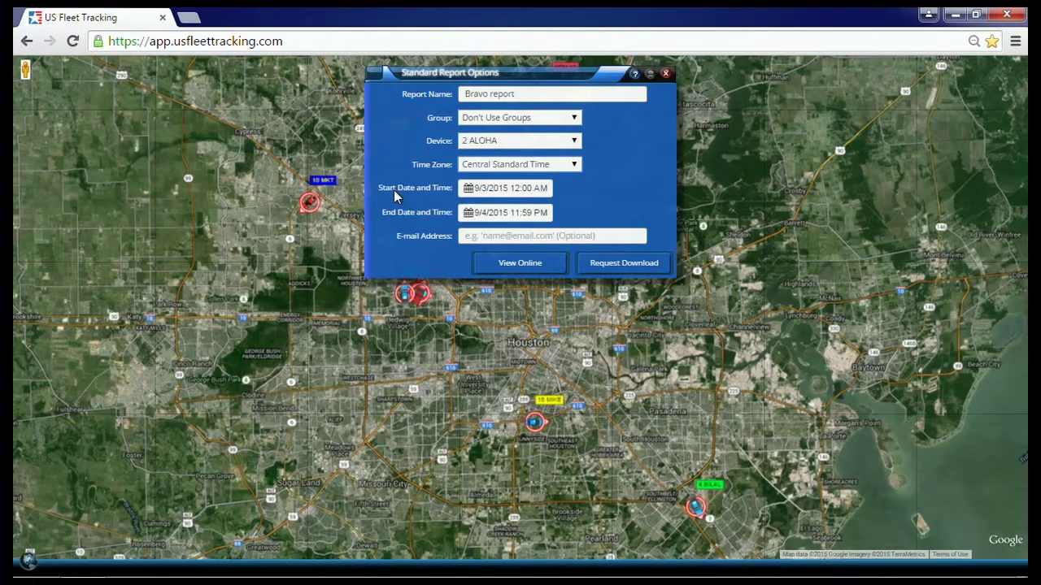
Step: Look at the calendar for the report's start date, close it and generate the report for online viewing
{"action": "left_click", "coordinate": [492, 190]}
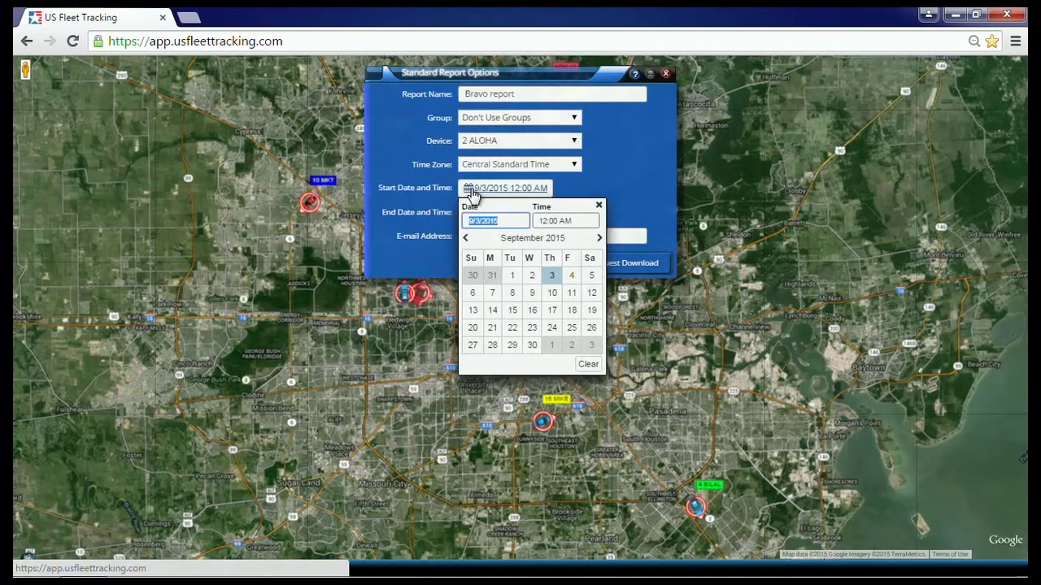
{"action": "left_click", "coordinate": [599, 207]}
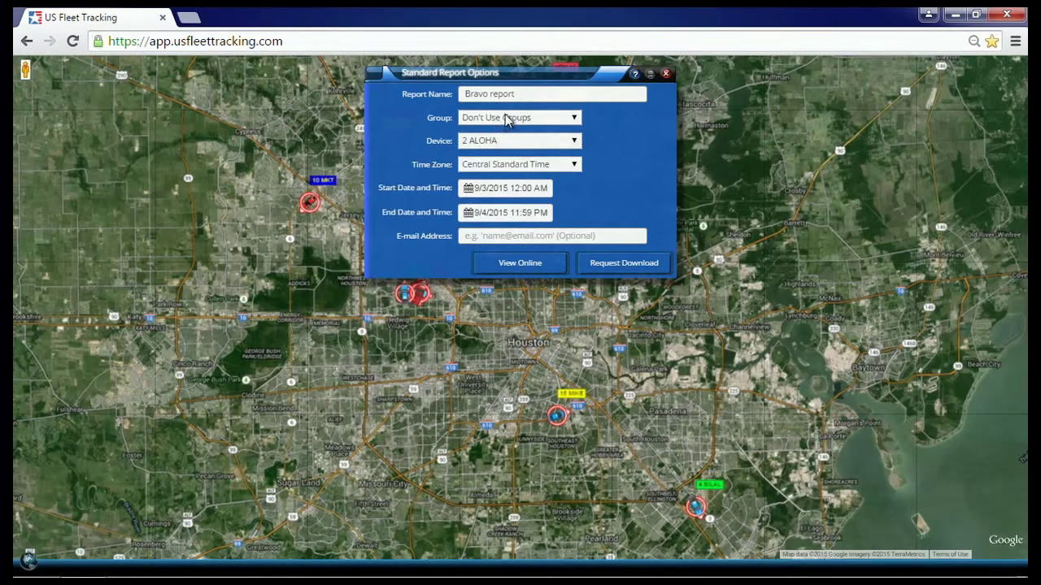
{"action": "left_click", "coordinate": [520, 271]}
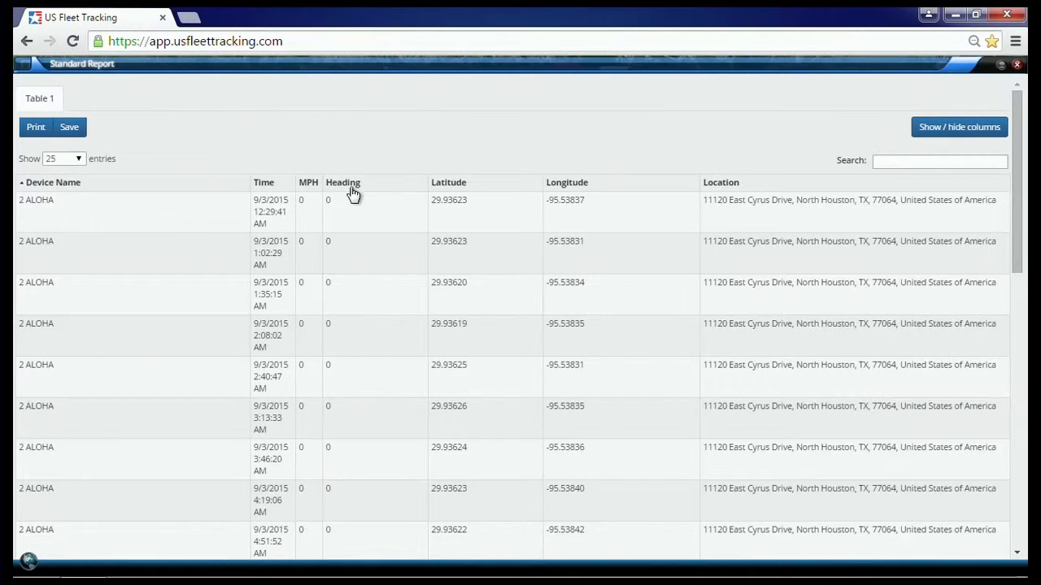
Step: Review the report's entries, hide its Latitude, Longitude and Heading columns, and close the Standard Report options
{"action": "scroll", "coordinate": [353, 195], "scroll_direction": "down", "scroll_amount": 5}
{"action": "scroll", "coordinate": [351, 193], "scroll_direction": "down", "scroll_amount": 3}
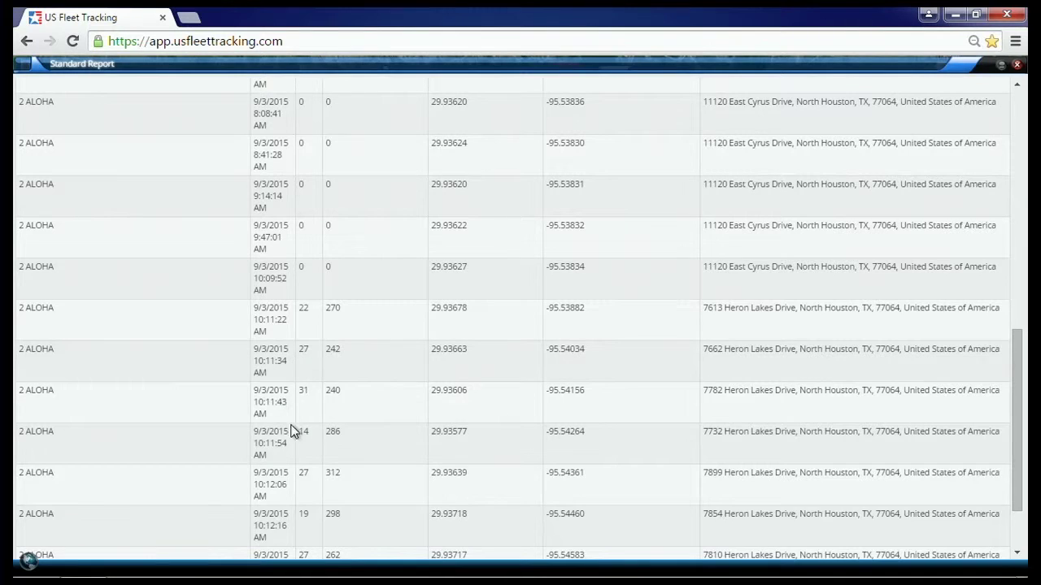
{"action": "scroll", "coordinate": [332, 396], "scroll_direction": "down", "scroll_amount": 3}
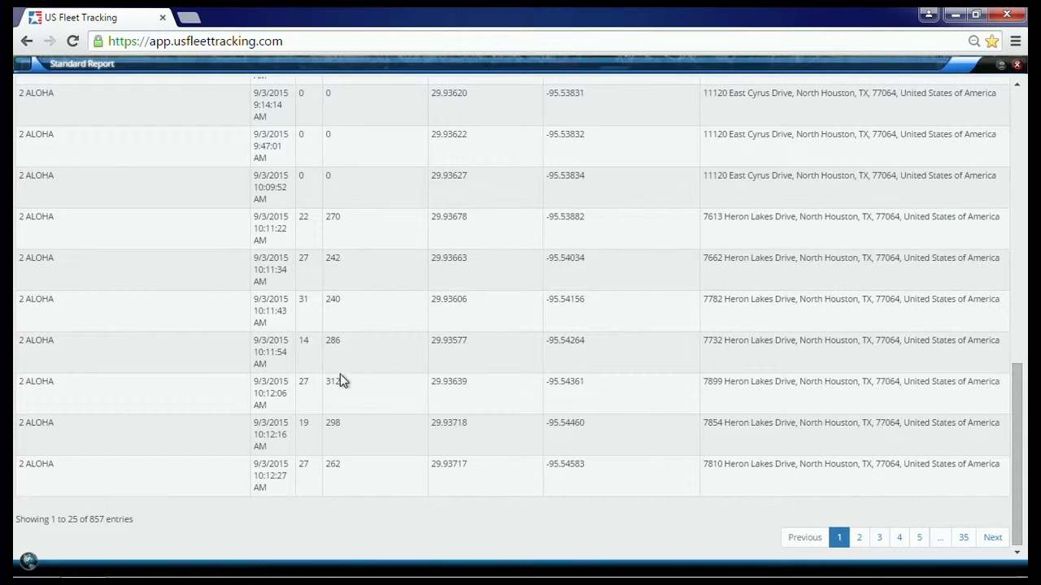
{"action": "scroll", "coordinate": [323, 273], "scroll_direction": "up", "scroll_amount": 10}
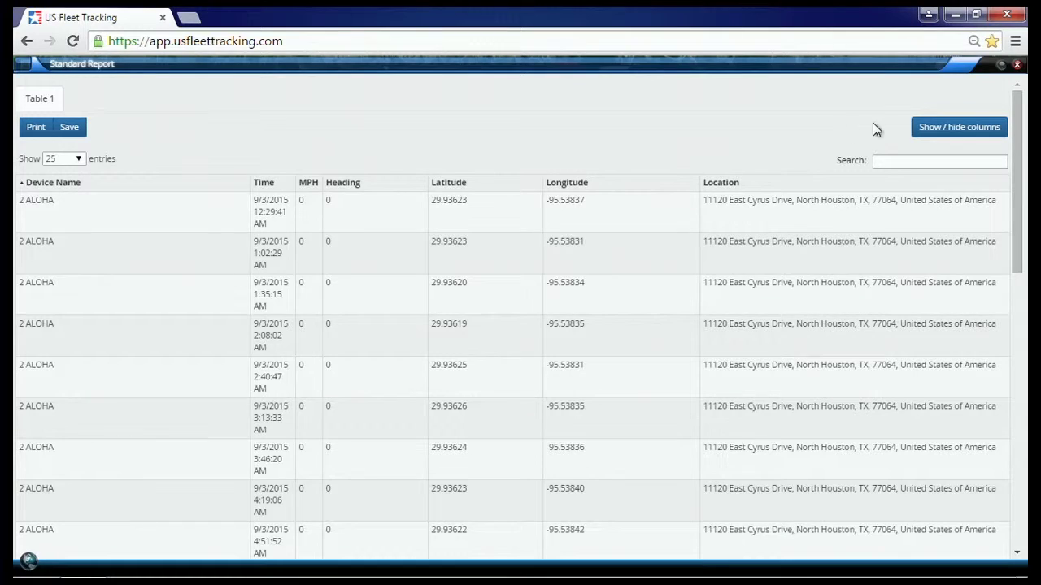
{"action": "left_click", "coordinate": [952, 130]}
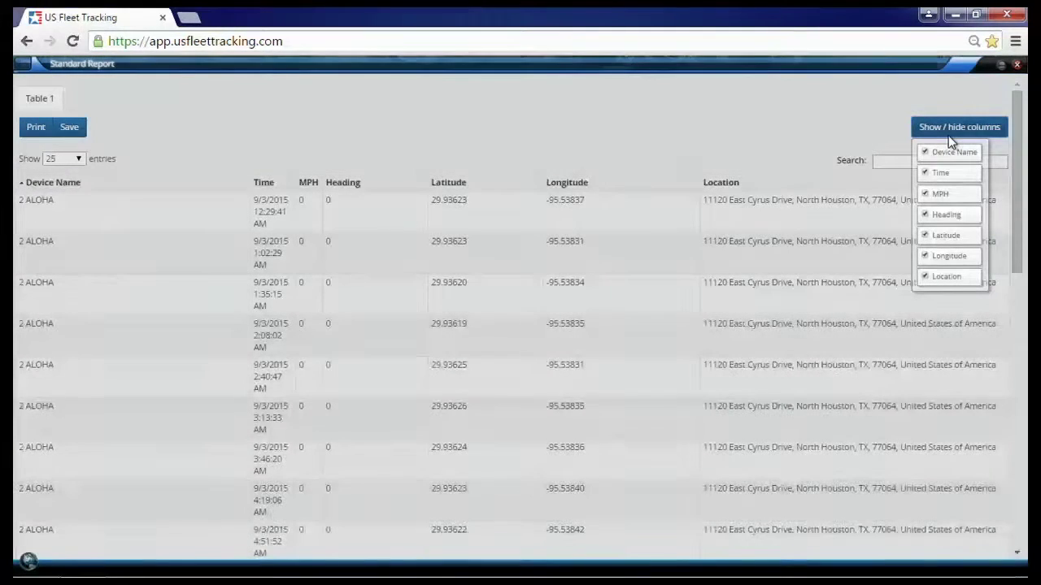
{"action": "left_click", "coordinate": [941, 236]}
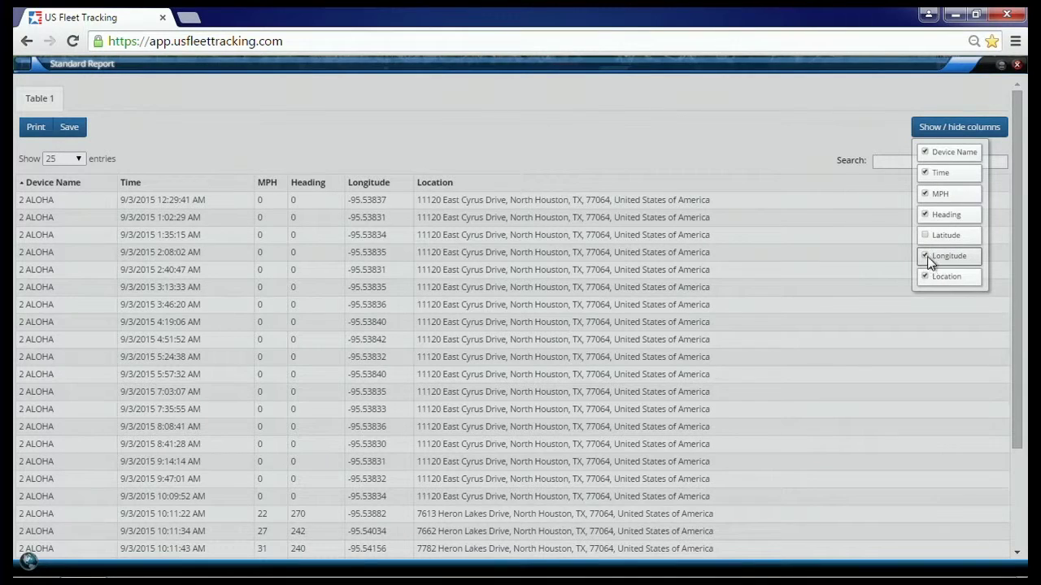
{"action": "left_click", "coordinate": [926, 256]}
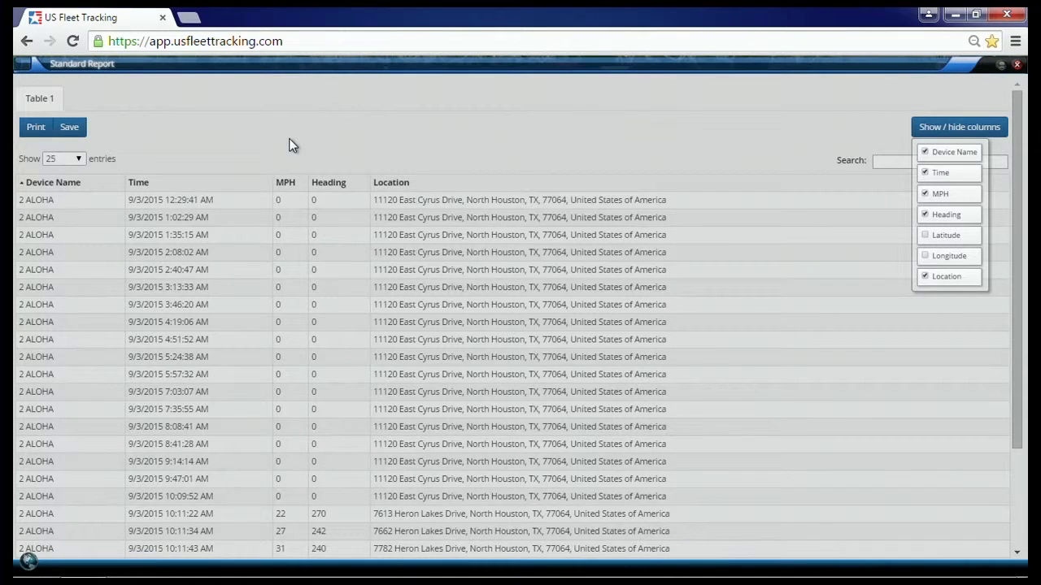
{"action": "left_click", "coordinate": [928, 217]}
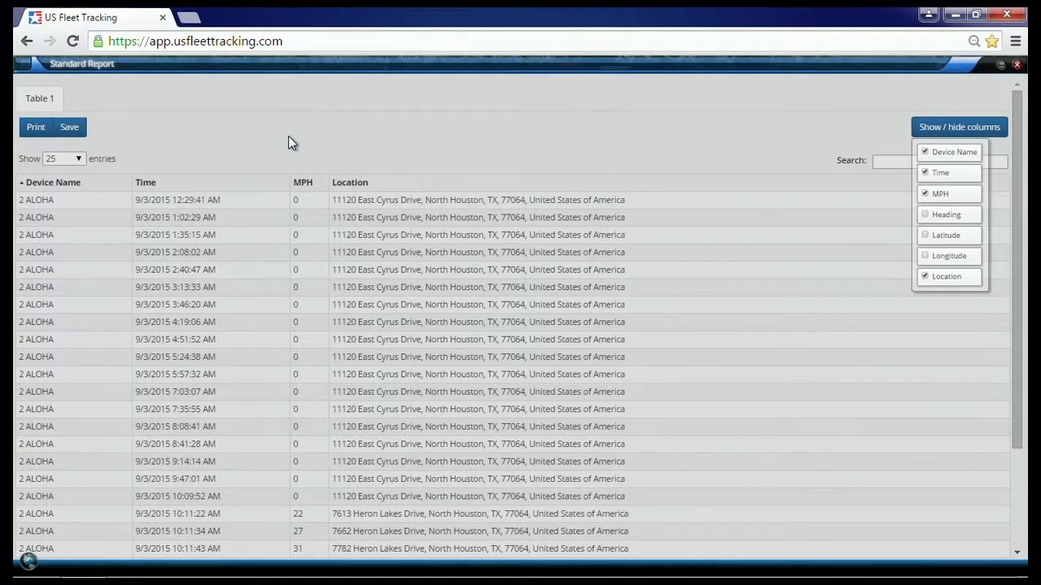
{"action": "left_click", "coordinate": [927, 218]}
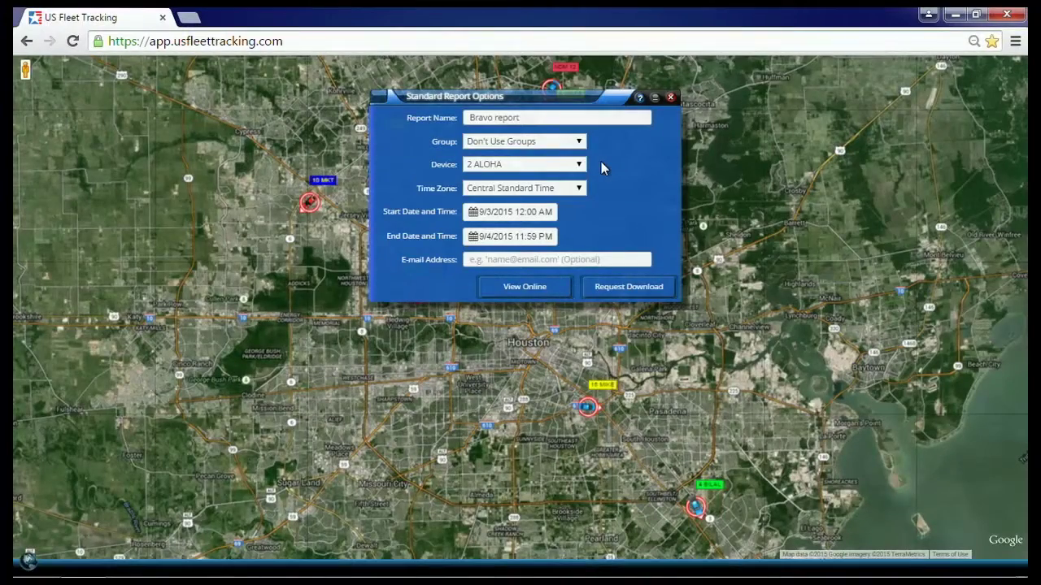
{"action": "left_click", "coordinate": [670, 97]}
Step: Look through the prebuilt report types and open the device data of vehicle 16 MIKE on the map
{"action": "left_click", "coordinate": [28, 560]}
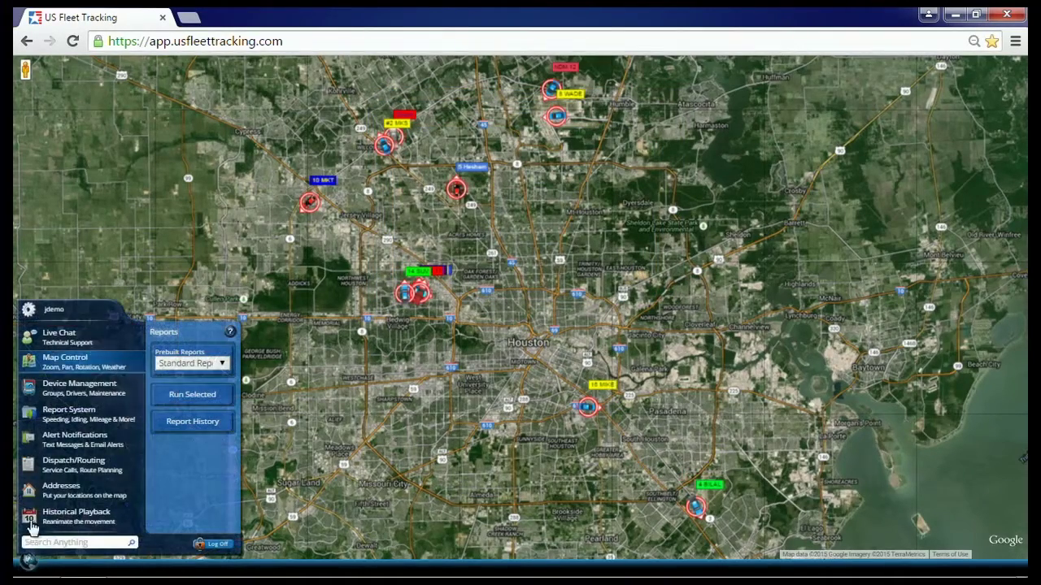
{"action": "left_click", "coordinate": [202, 365]}
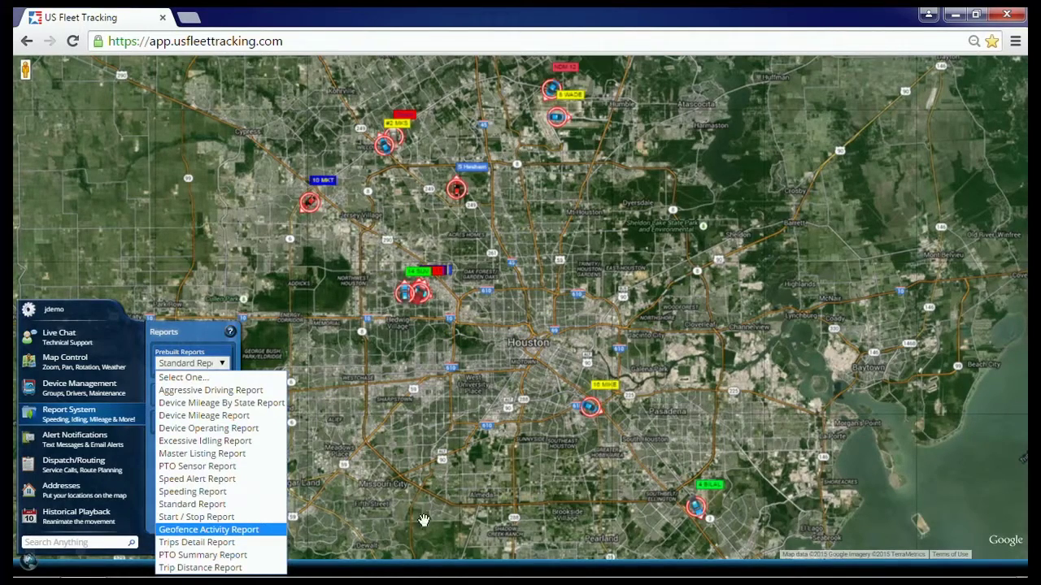
{"action": "left_click", "coordinate": [587, 411]}
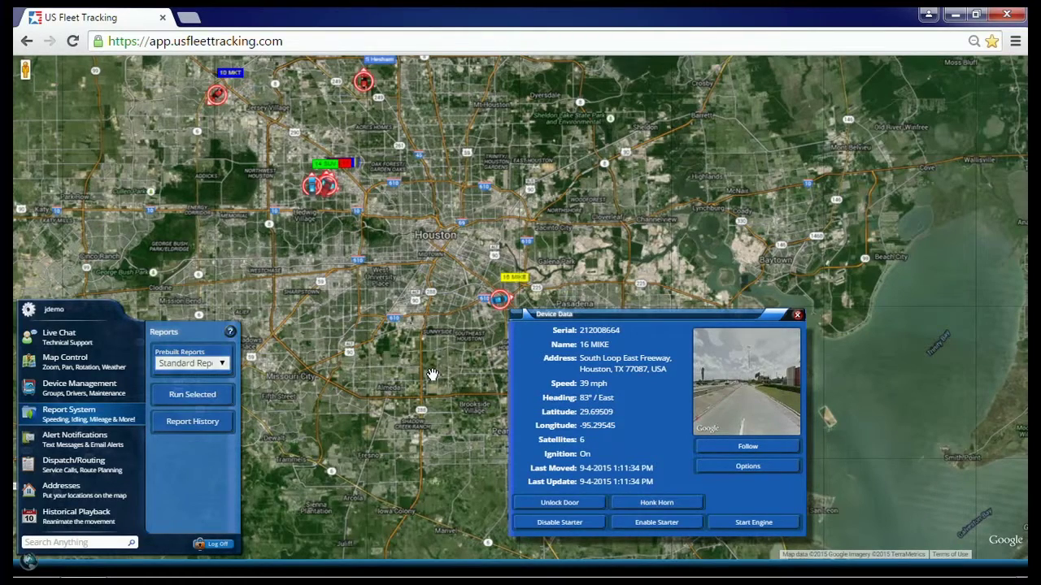
Step: View the geofence options on a new alert form, and close the form and the alerts list without saving
{"action": "left_click", "coordinate": [92, 443]}
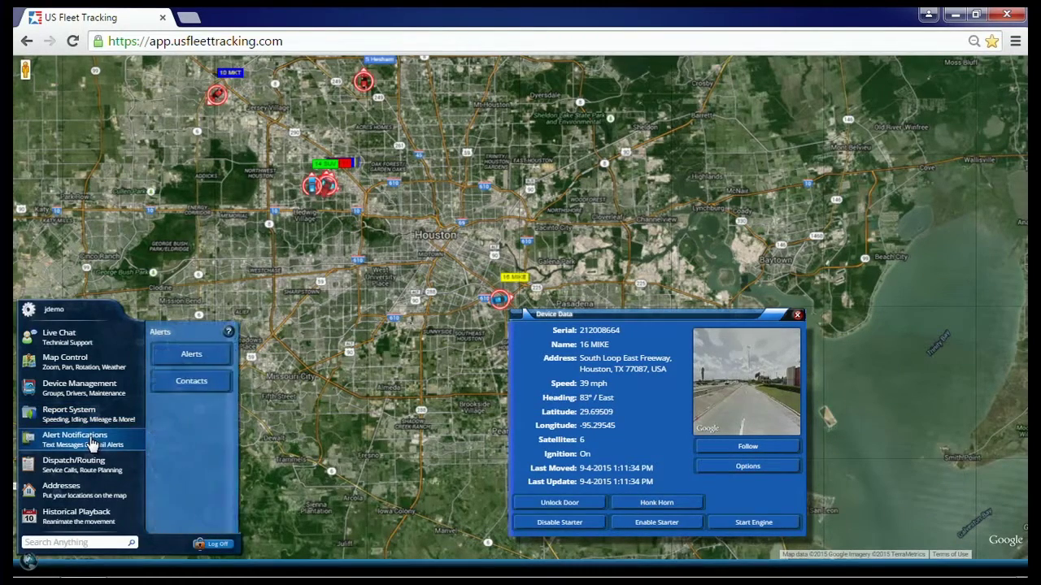
{"action": "left_click", "coordinate": [197, 358]}
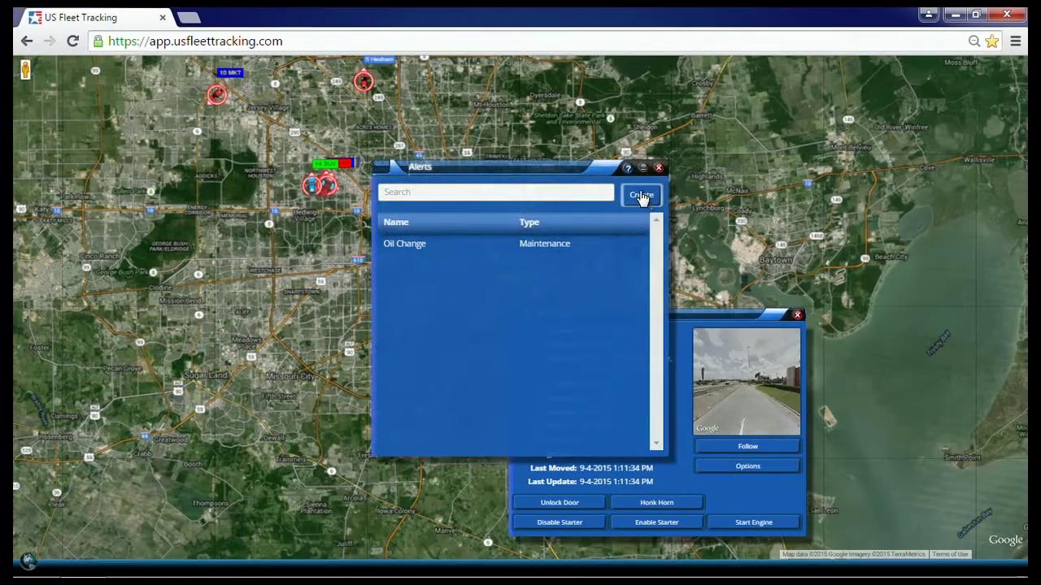
{"action": "left_click", "coordinate": [640, 196]}
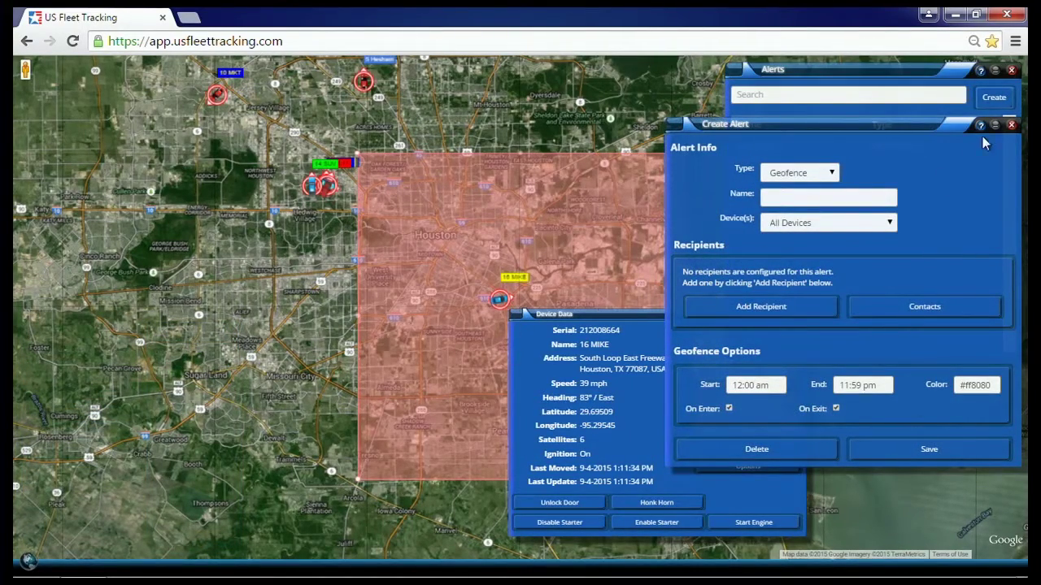
{"action": "left_click", "coordinate": [1011, 124]}
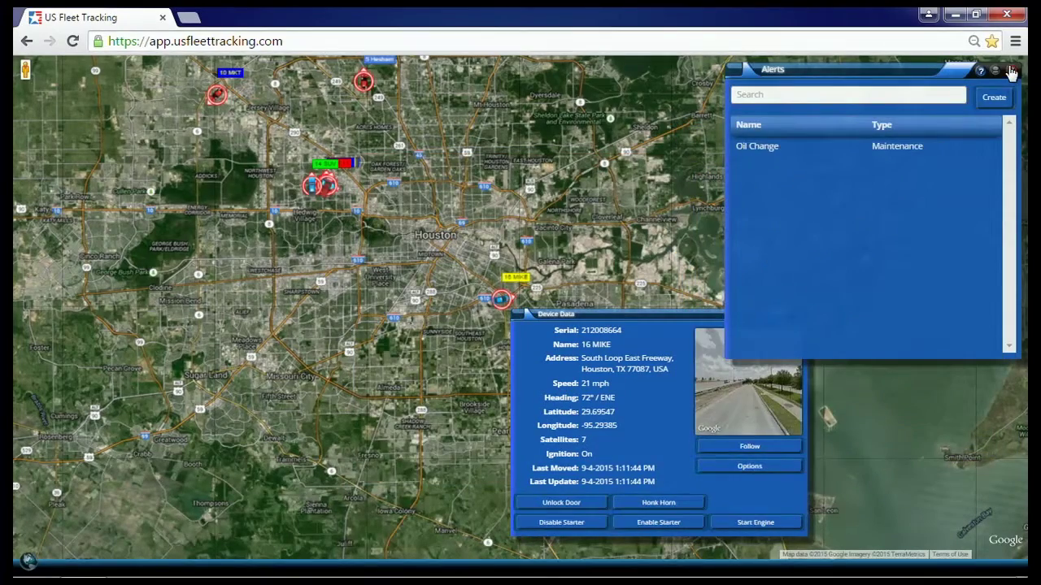
{"action": "left_click", "coordinate": [1011, 71]}
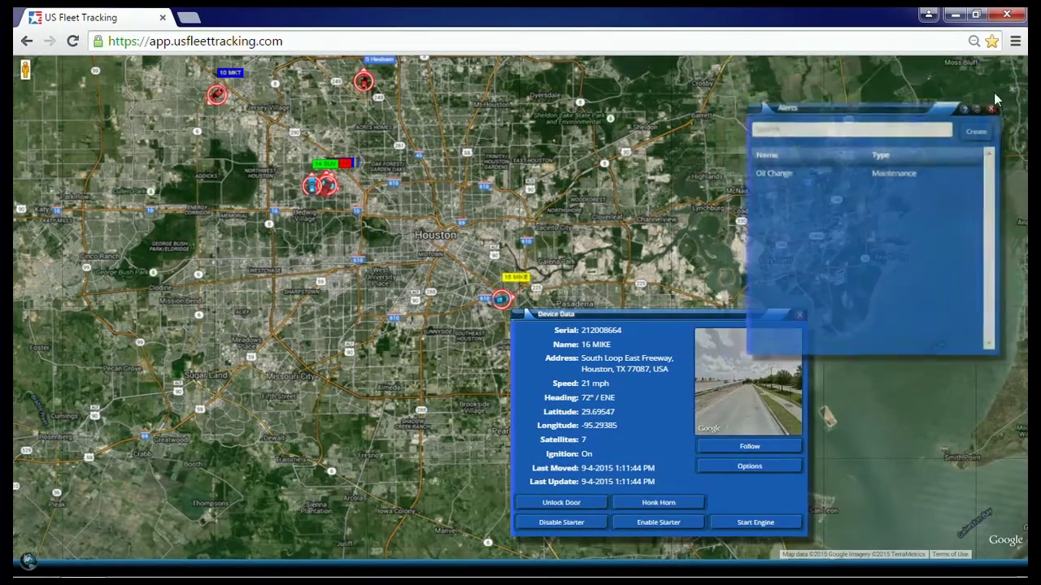
Step: Choose the Geofence Activity Report from the prebuilt reports and open its options
{"action": "left_click", "coordinate": [29, 563]}
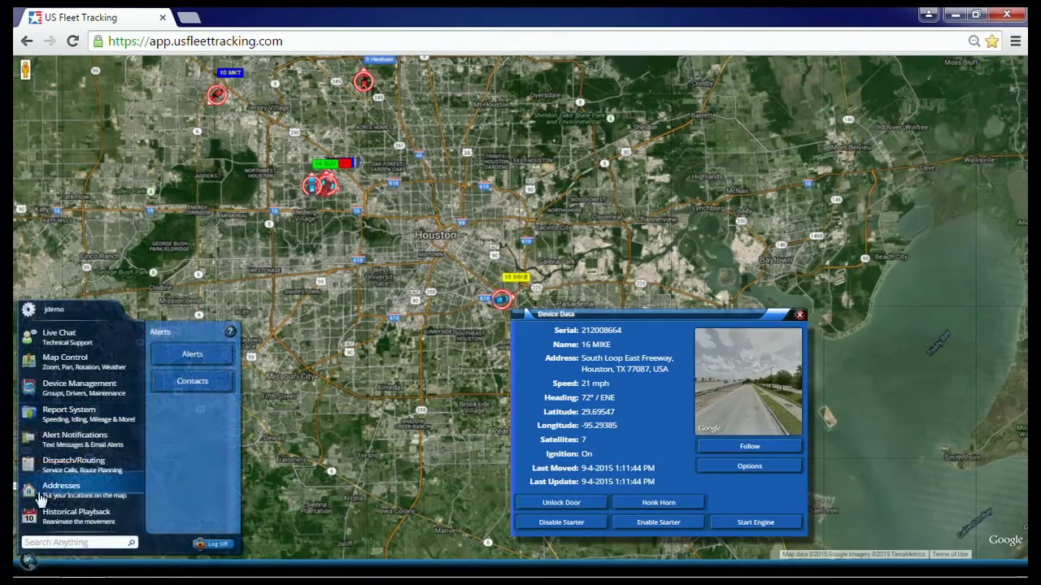
{"action": "left_click", "coordinate": [86, 415]}
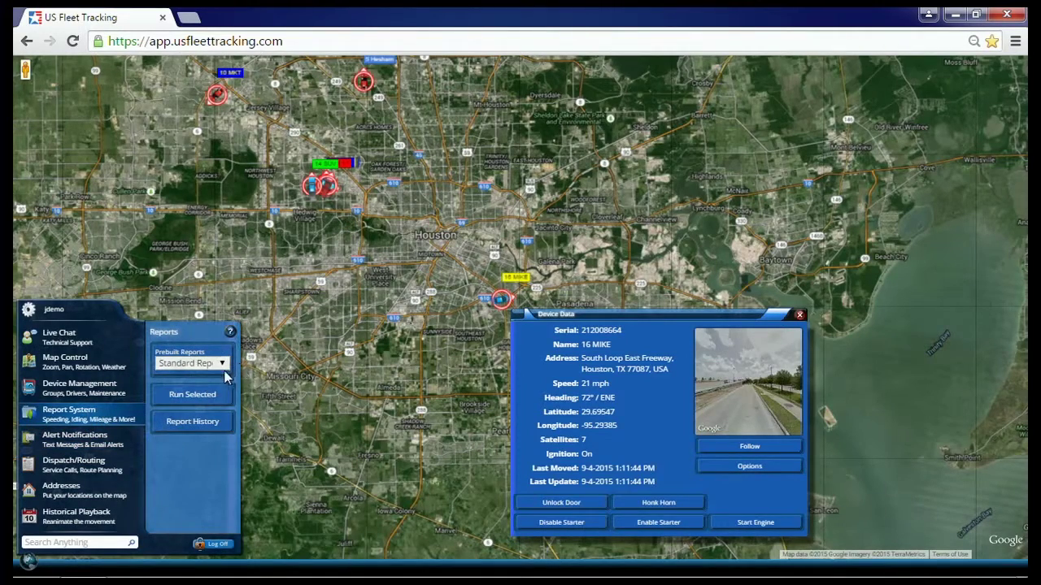
{"action": "left_click", "coordinate": [221, 364]}
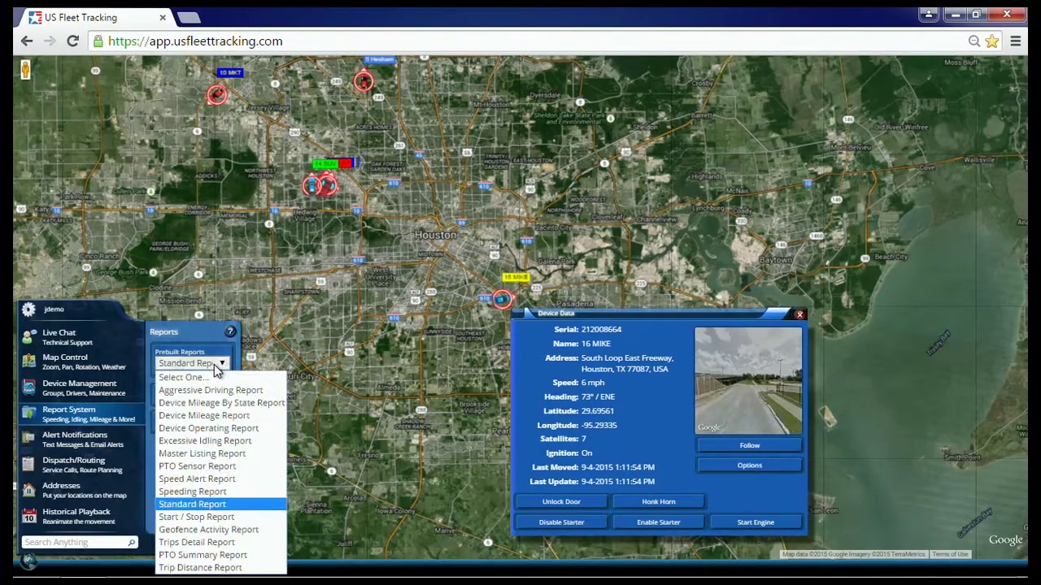
{"action": "left_click", "coordinate": [205, 535]}
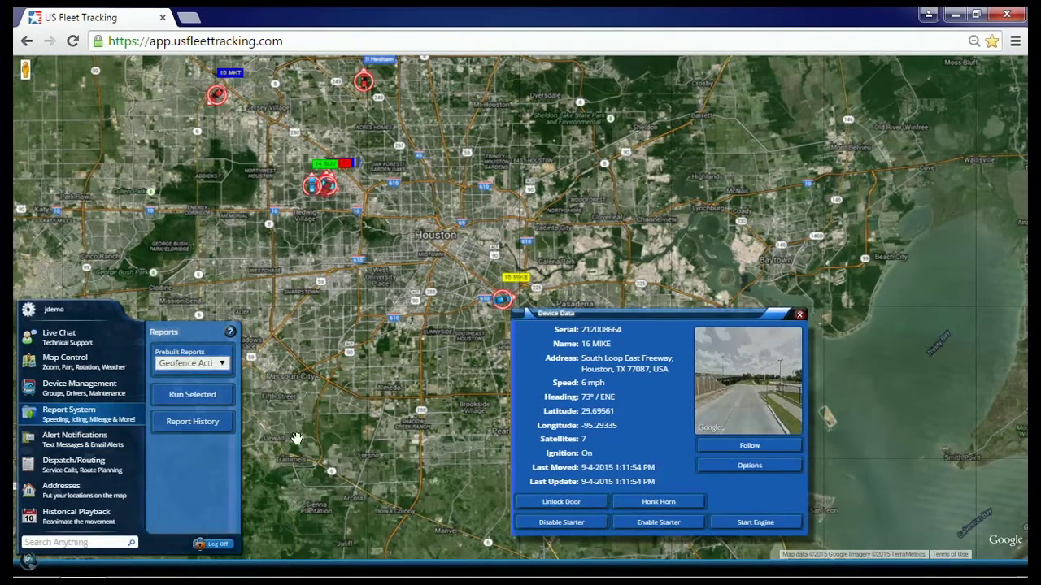
{"action": "left_click", "coordinate": [203, 399]}
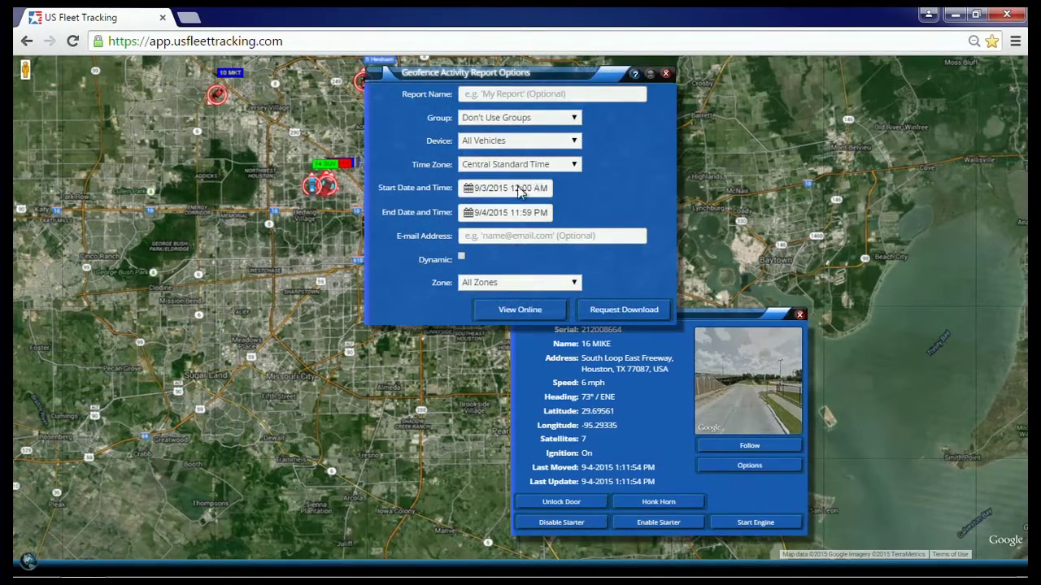